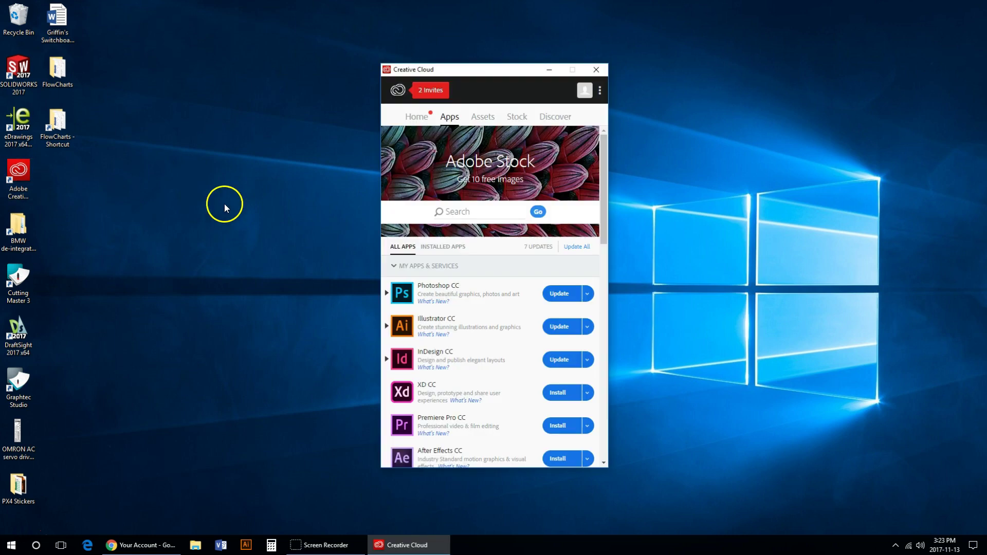
# Step: Accept both pending invitations to the "video sample" library and close the Creative Cloud window
pyautogui.click(438, 89)
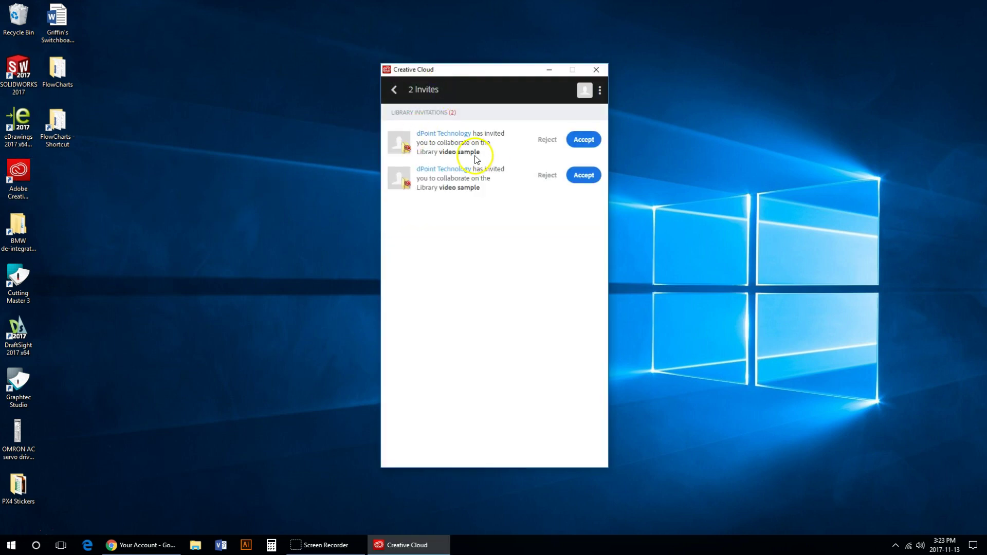
pyautogui.click(584, 140)
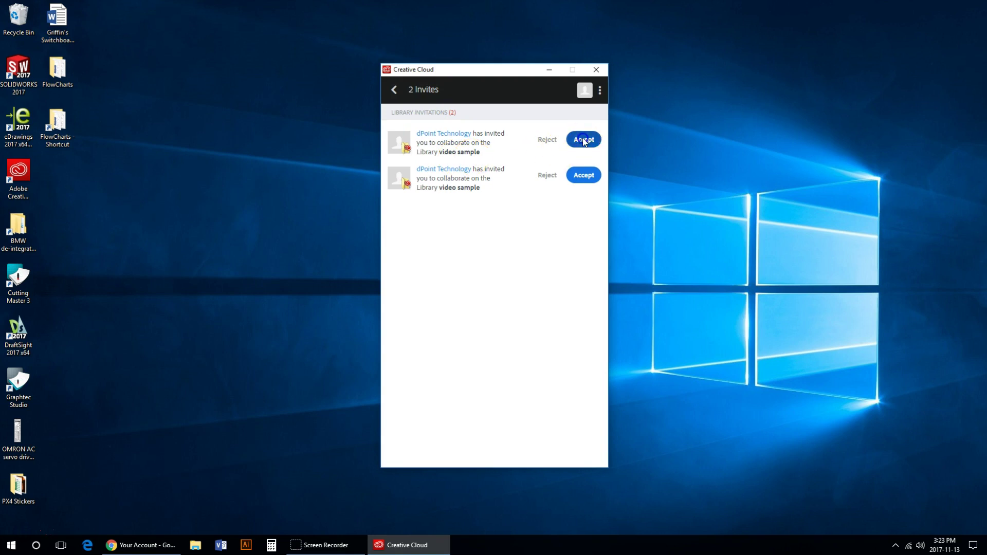
pyautogui.click(584, 178)
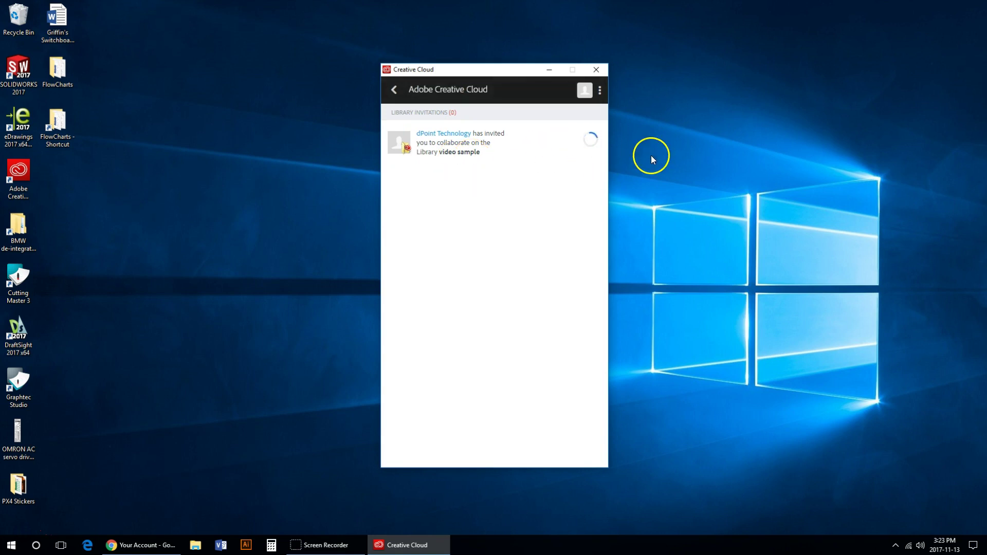
pyautogui.click(597, 70)
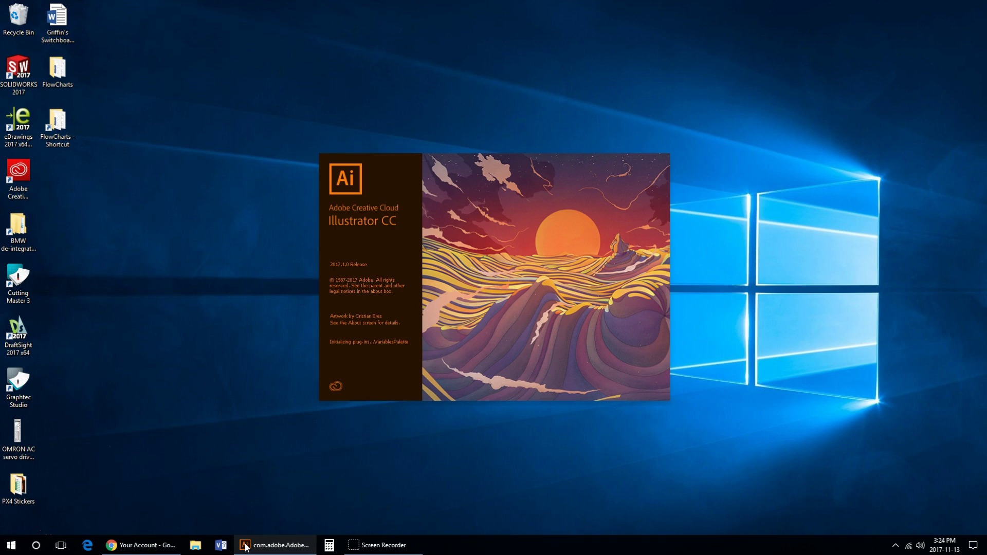
# Step: Create a new Illustrator document from the recent custom 14 x 35 in preset
pyautogui.click(242, 465)
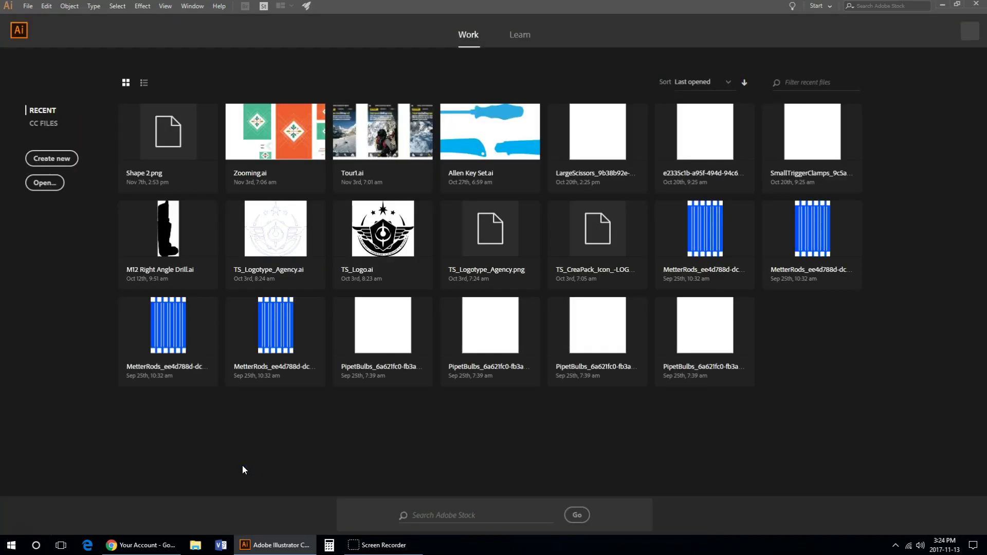
pyautogui.click(49, 158)
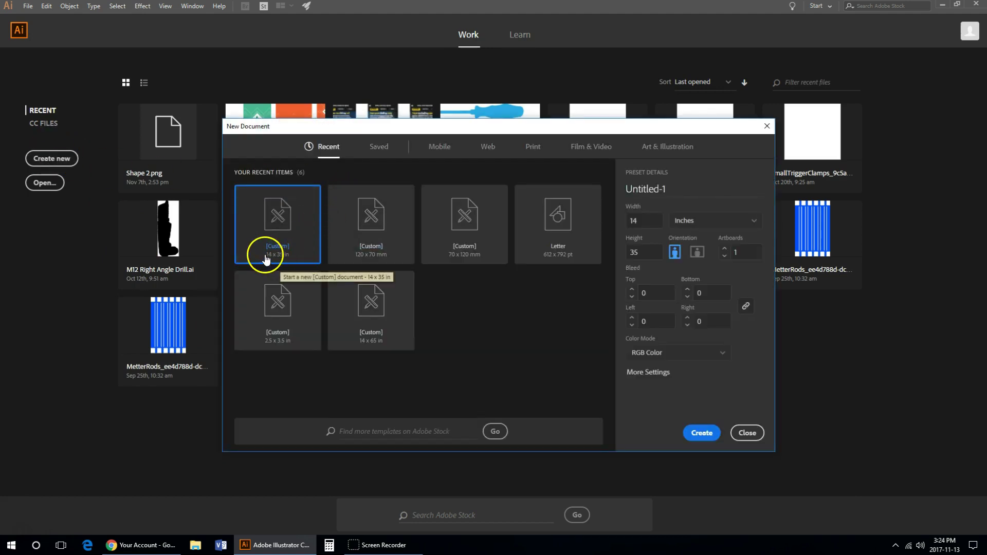
pyautogui.click(271, 227)
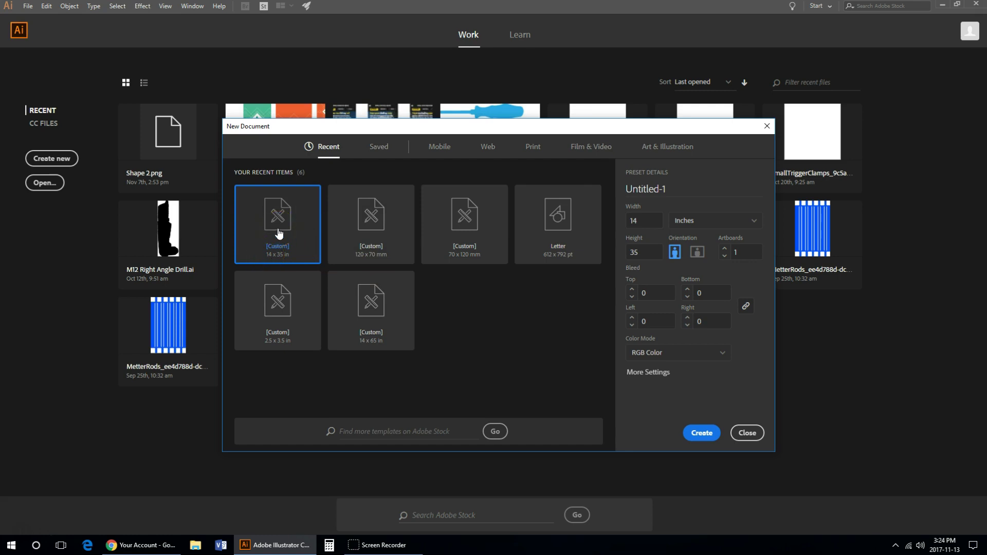
pyautogui.doubleClick(279, 234)
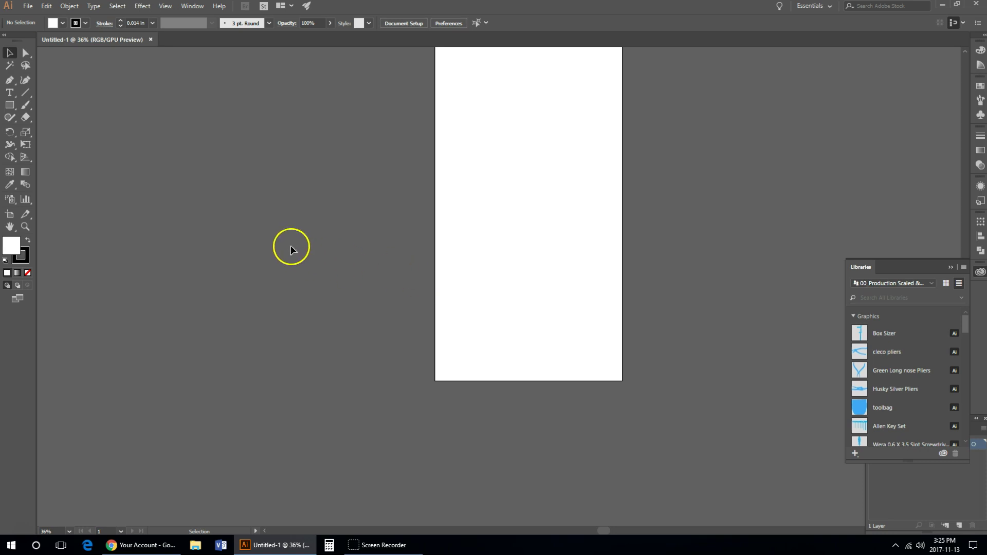
# Step: Draw a square about 2.78 in wide in the lower-left part of the artboard with the Rectangle tool
pyautogui.click(9, 105)
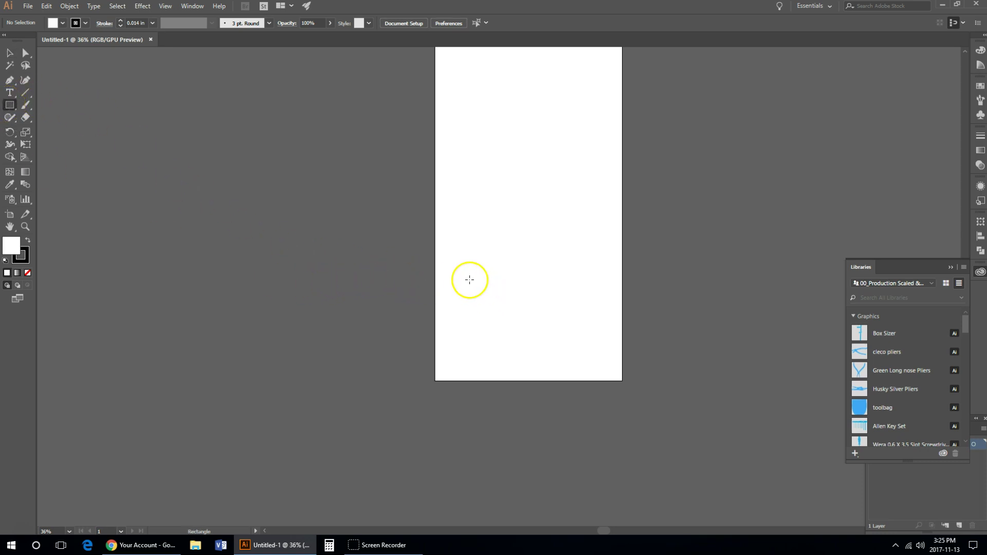
pyautogui.moveTo(469, 280); pyautogui.dragTo(505, 317)
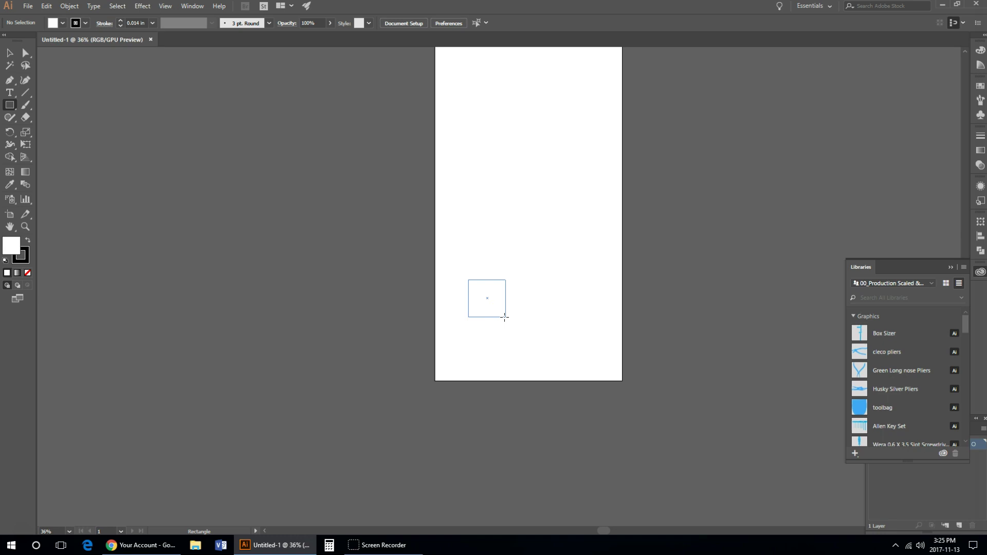
pyautogui.moveTo(505, 317); pyautogui.dragTo(505, 318)
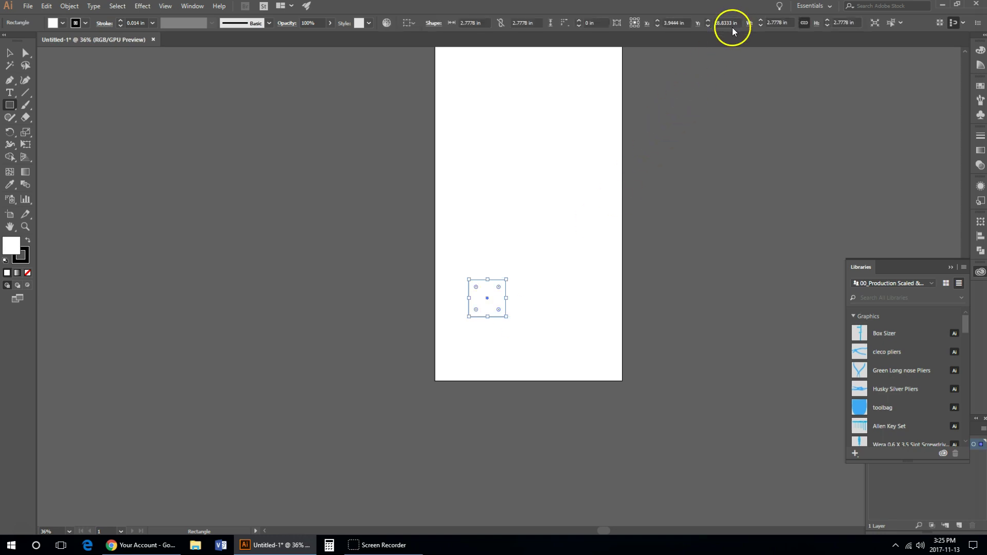
# Step: Resize the square proportionally to 3 in wide and give it a red fill
pyautogui.click(780, 22)
pyautogui.write('3')
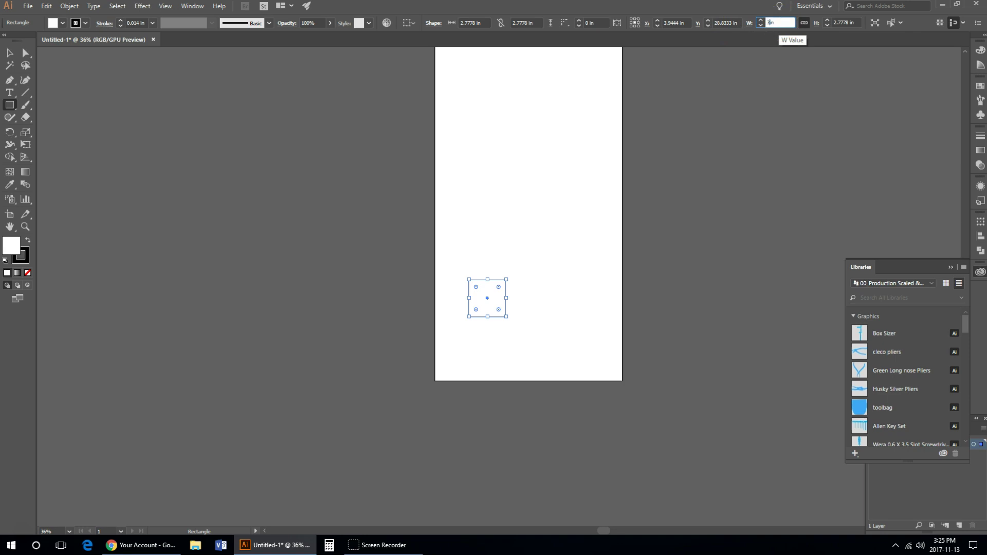
pyautogui.click(804, 23)
pyautogui.press('Return')
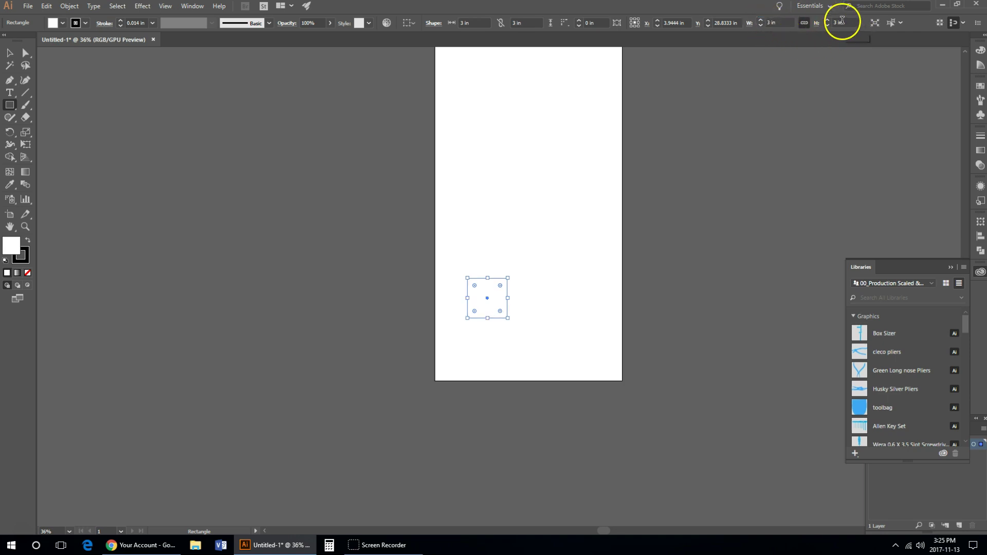
pyautogui.click(61, 24)
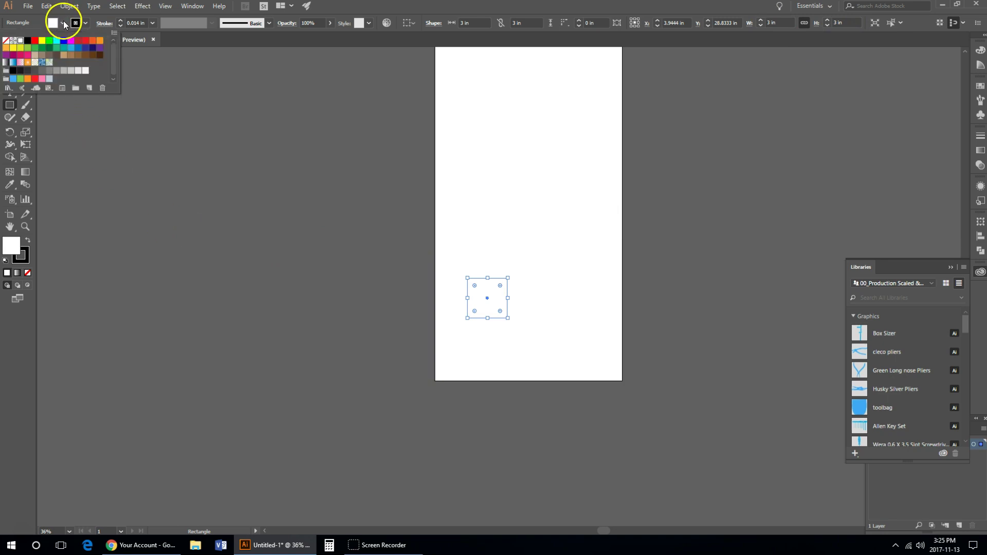
pyautogui.click(34, 40)
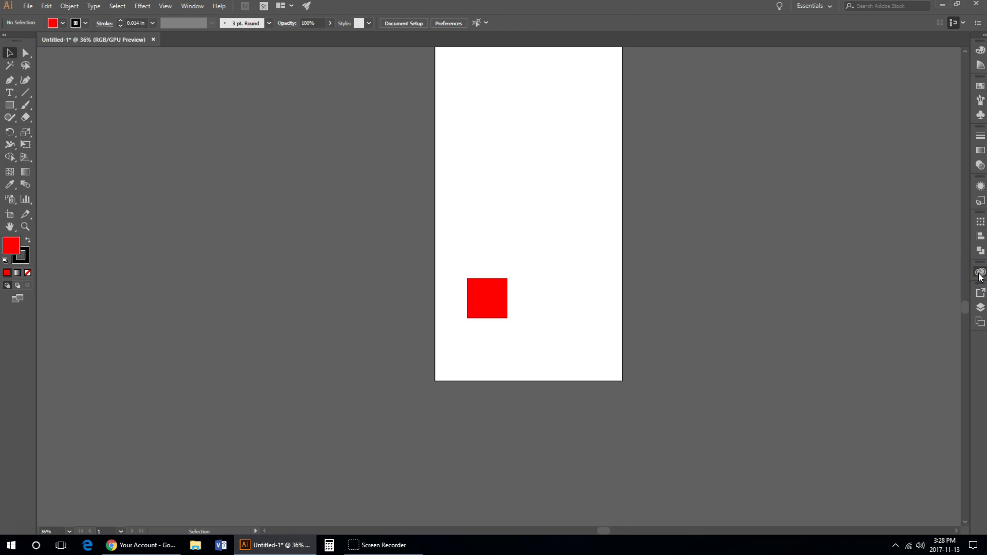
# Step: Place the 6 Inch Adjustable Pliers graphic from the "video sample" library with its black square over the red square
pyautogui.click(980, 273)
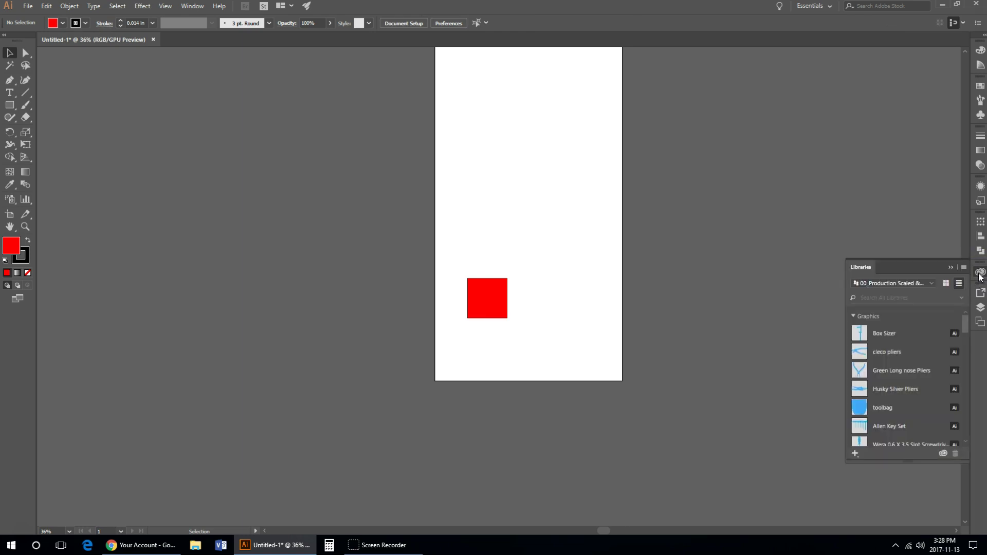
pyautogui.click(930, 283)
pyautogui.click(889, 303)
pyautogui.moveTo(861, 335); pyautogui.dragTo(523, 213)
pyautogui.click(484, 157)
pyautogui.moveTo(504, 221); pyautogui.dragTo(506, 282)
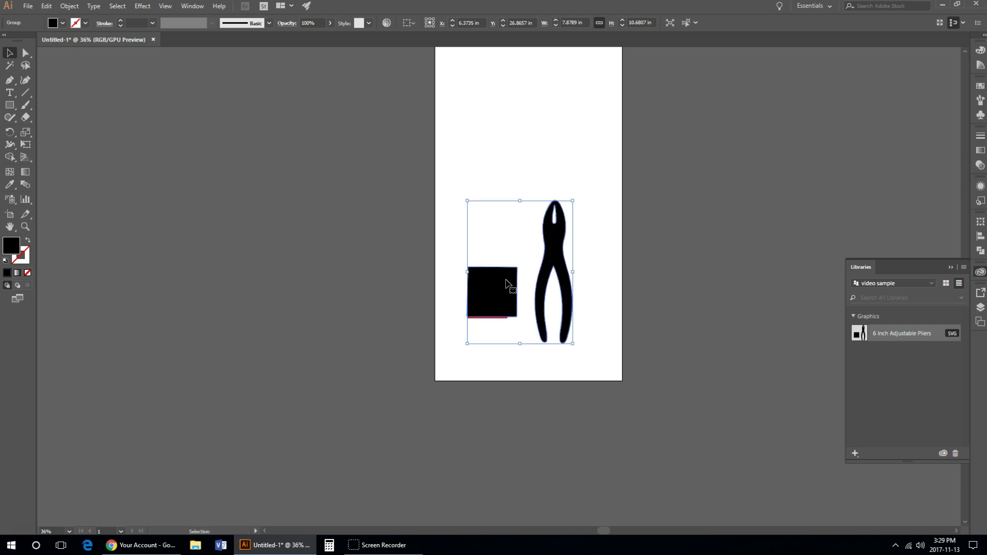
# Step: Scale the pliers group down to about 6.35 in wide so its black square matches the red square, and align the two squares
pyautogui.hotkey('ctrl', '1')
pyautogui.click(485, 309)
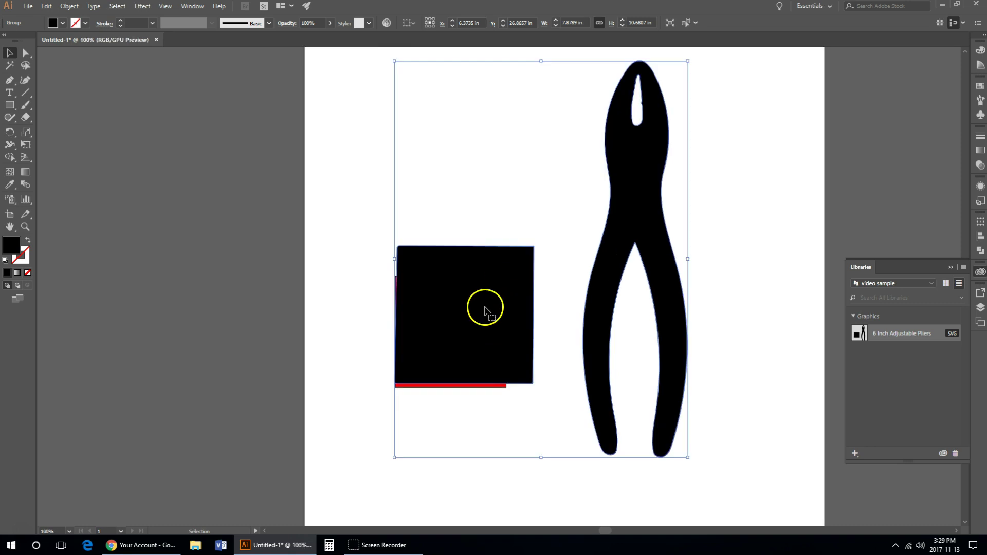
pyautogui.moveTo(485, 311); pyautogui.dragTo(487, 315)
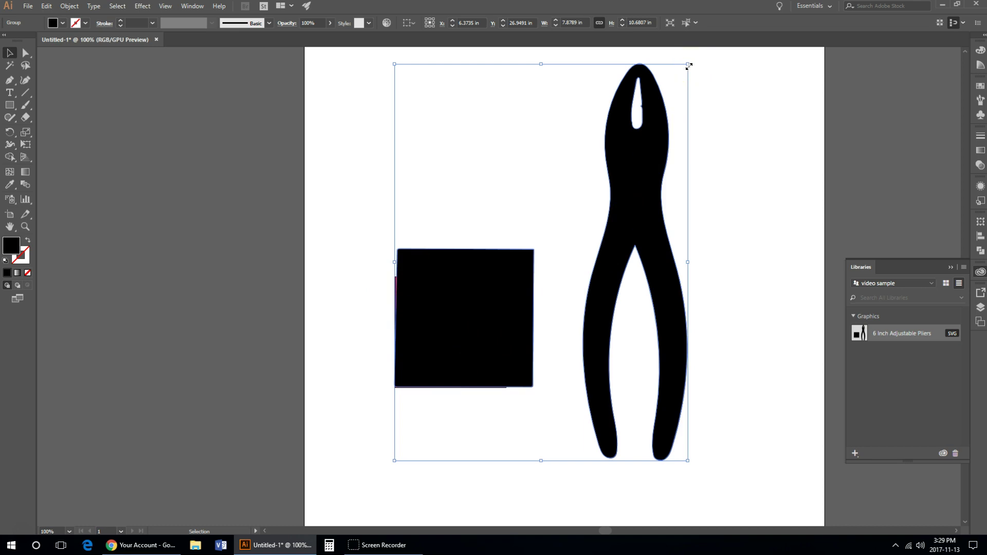
pyautogui.moveTo(689, 66); pyautogui.dragTo(651, 143)
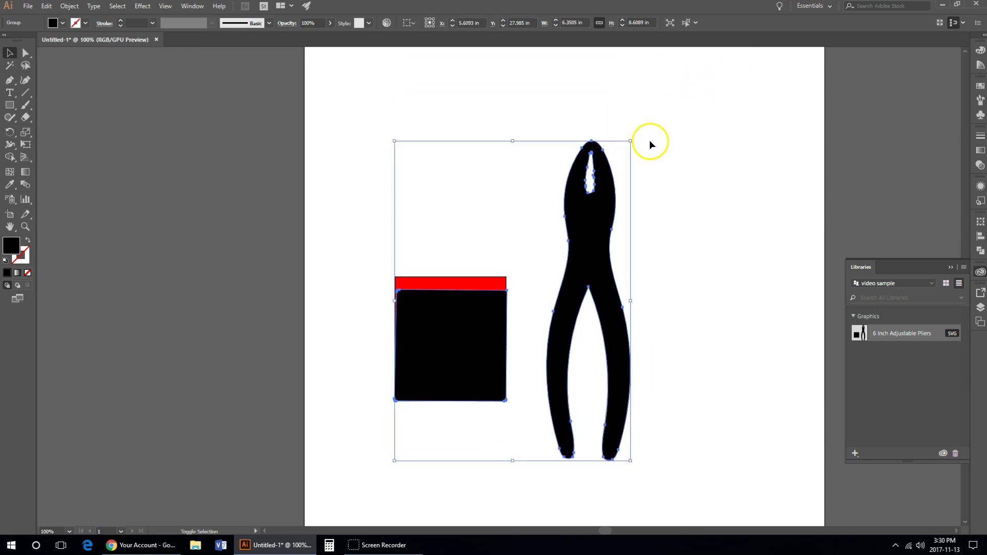
pyautogui.moveTo(468, 335); pyautogui.dragTo(467, 324)
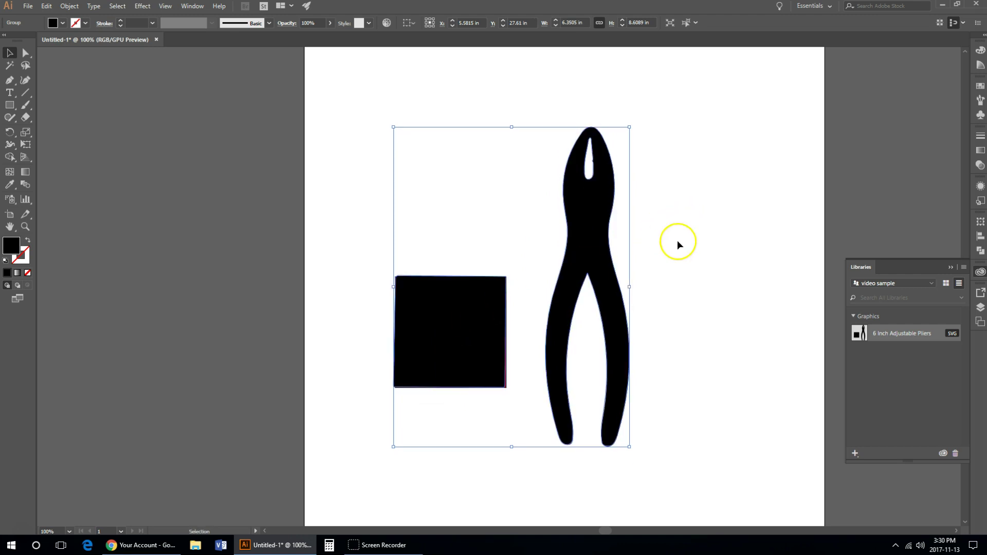
# Step: Move the scaled pliers group up the artboard, clear of the red reference square
pyautogui.scroll(1, 678, 239)
pyautogui.scroll(-2, 678, 240)
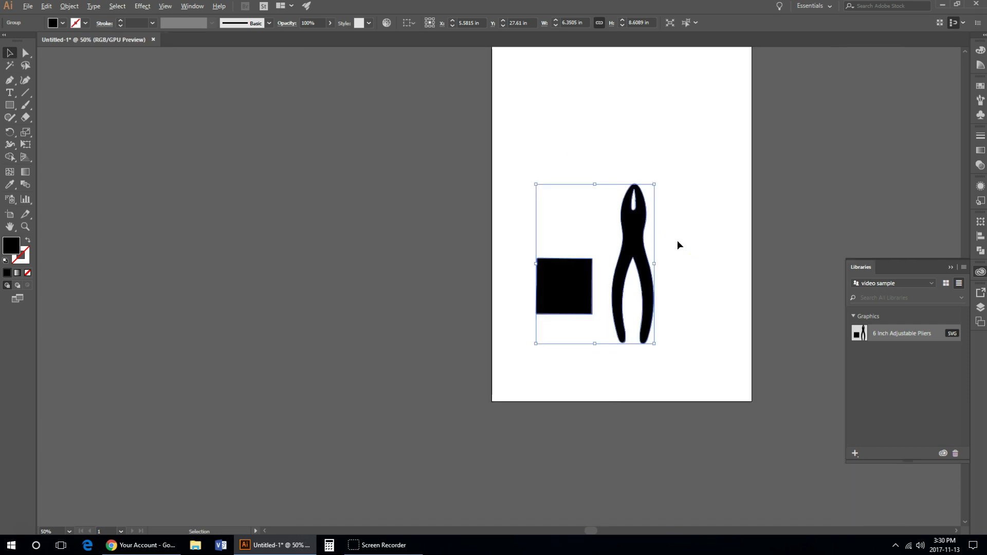
pyautogui.hscroll(2, 600, 529)
pyautogui.scroll(1, 581, 338)
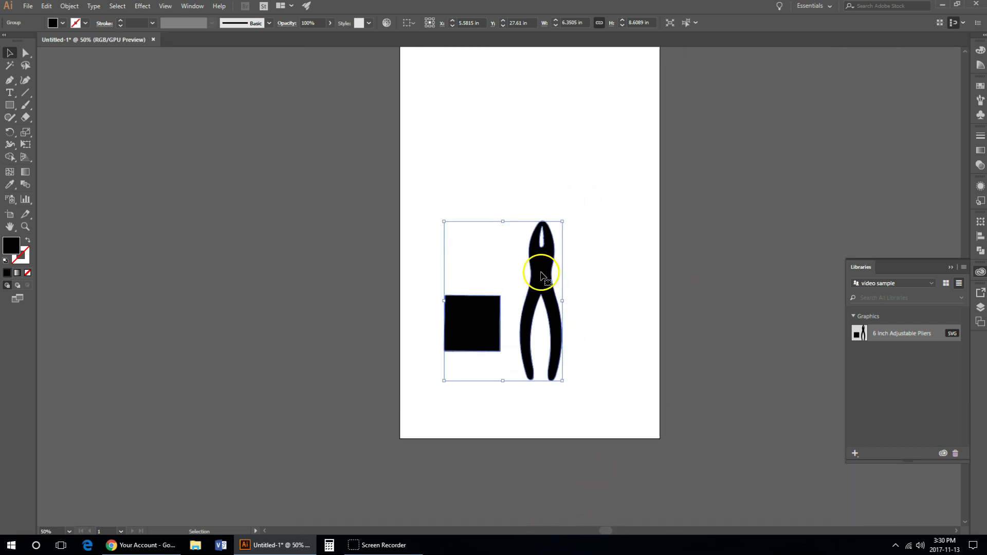
pyautogui.moveTo(540, 275); pyautogui.dragTo(569, 146)
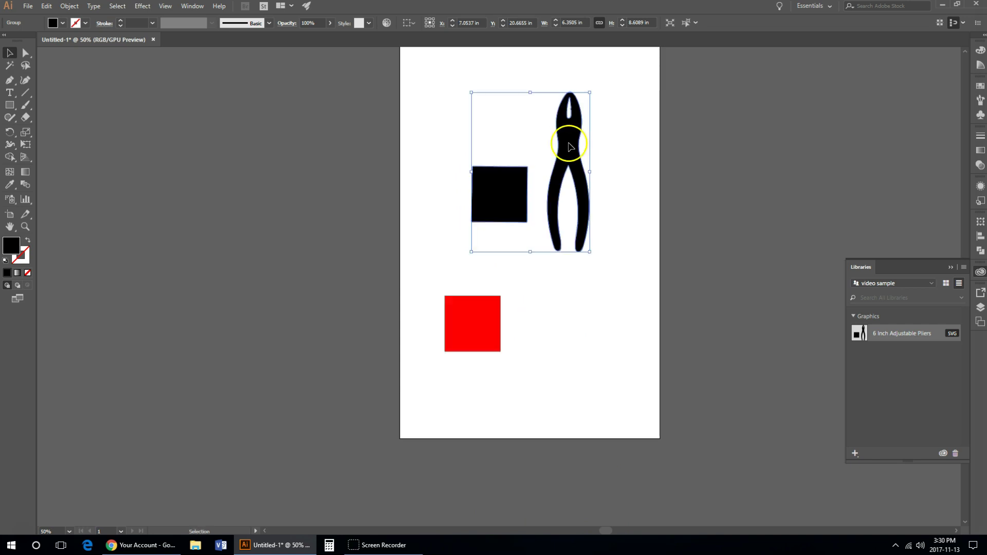
# Step: Give the pliers group a light blue fill and a matching light blue stroke
pyautogui.click(63, 24)
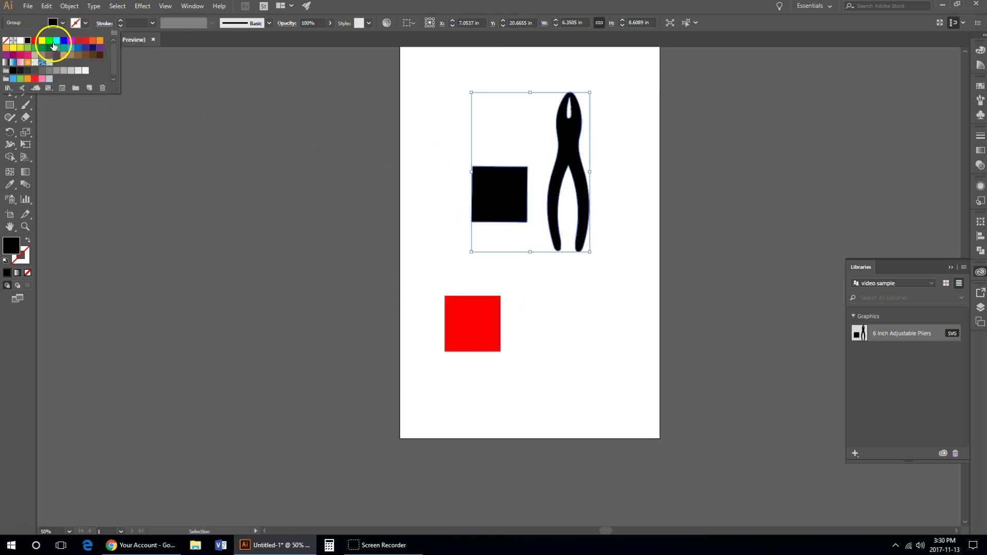
pyautogui.click(71, 50)
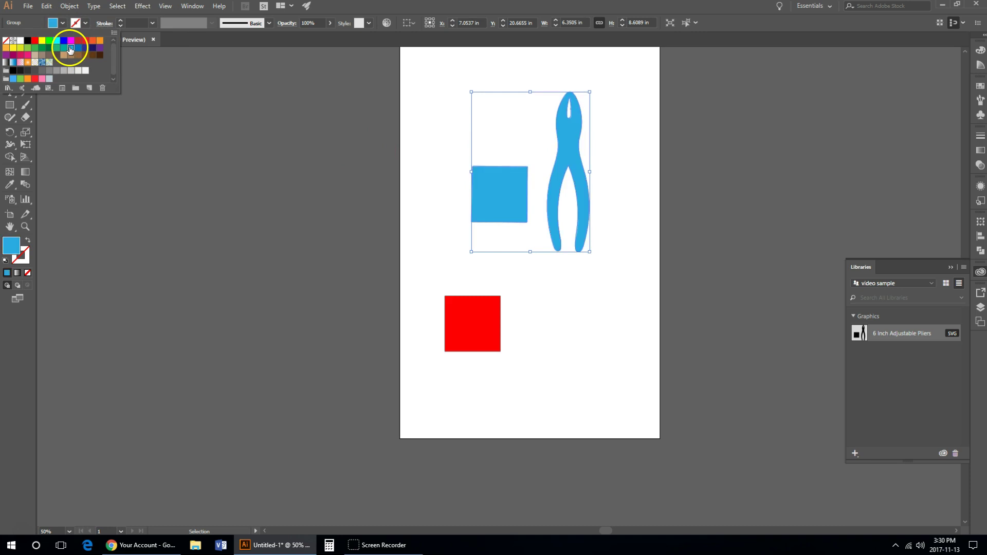
pyautogui.click(86, 23)
pyautogui.click(72, 50)
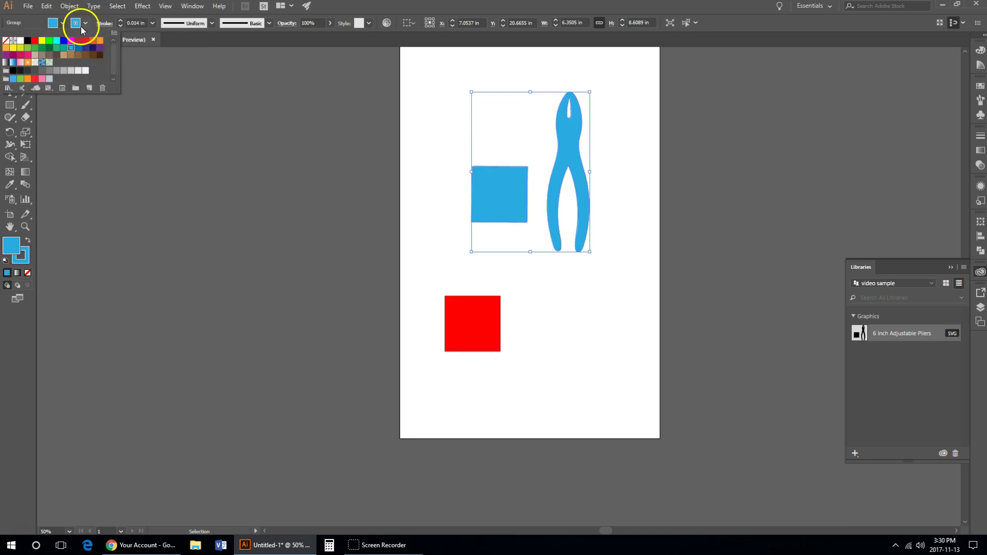
pyautogui.click(338, 143)
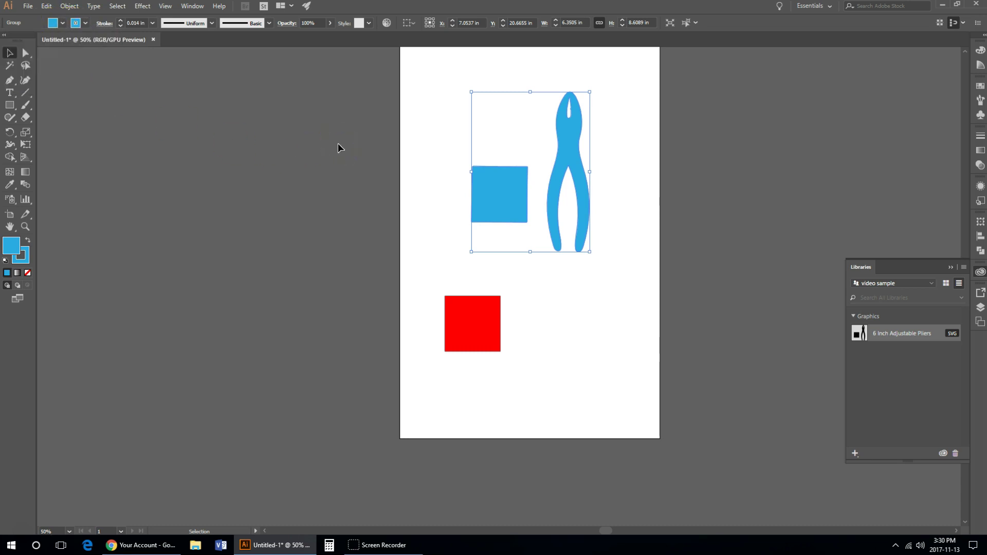
# Step: Delete the blue square beside the pliers using Direct Selection, keeping only the pliers shape of the group
pyautogui.click(24, 53)
pyautogui.moveTo(350, 281); pyautogui.dragTo(540, 143)
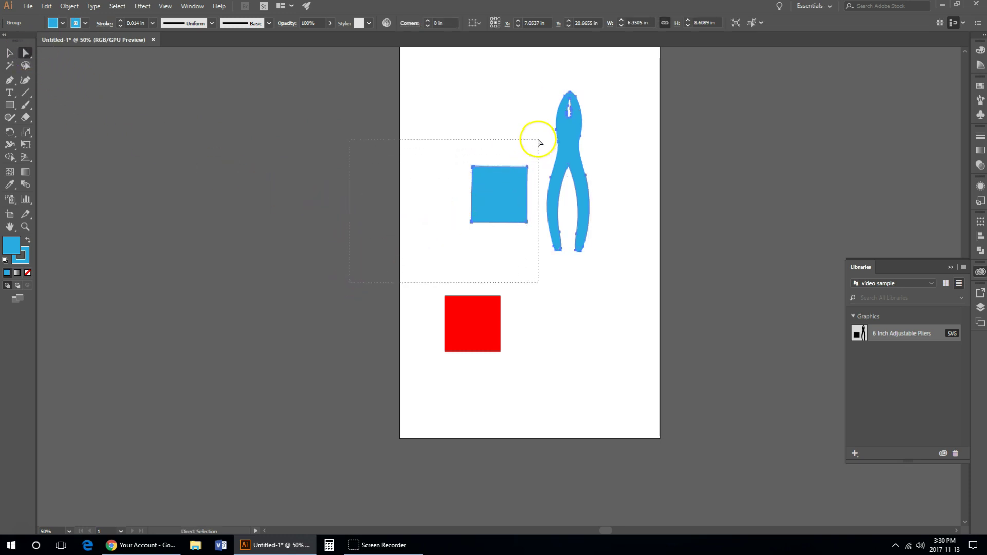
pyautogui.press('Delete')
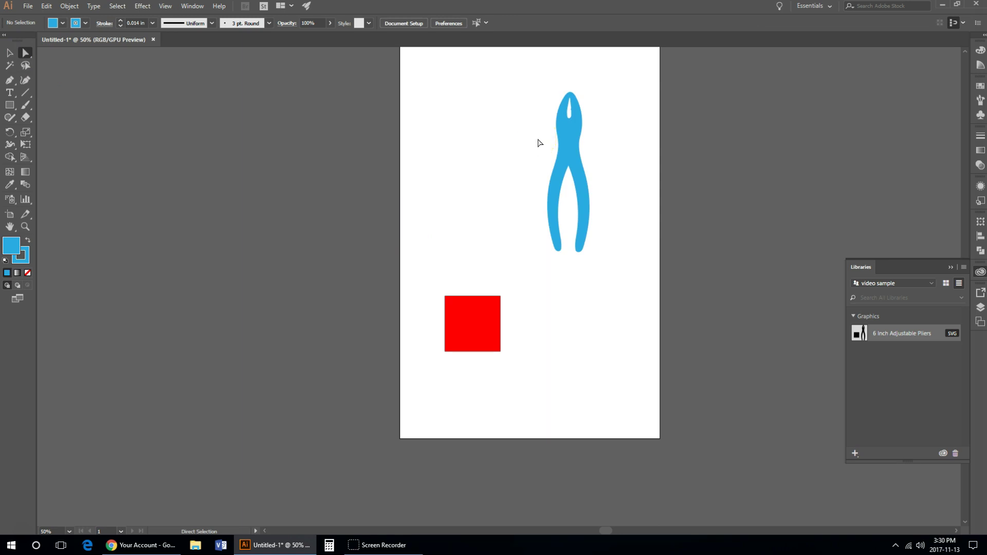
pyautogui.click(540, 145)
pyautogui.click(9, 53)
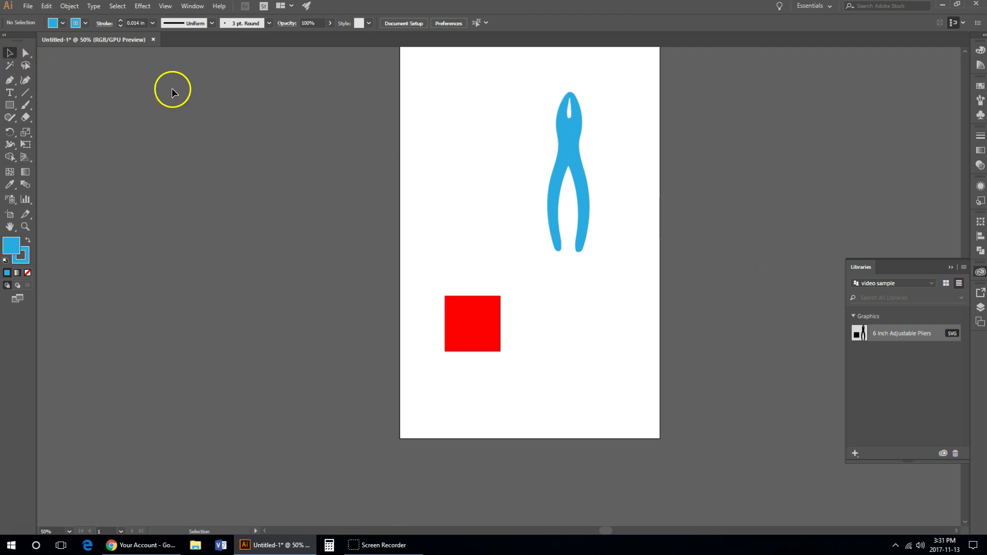
# Step: Add the blue pliers to the first 00_Production Scaled library as a graphic
pyautogui.click(932, 284)
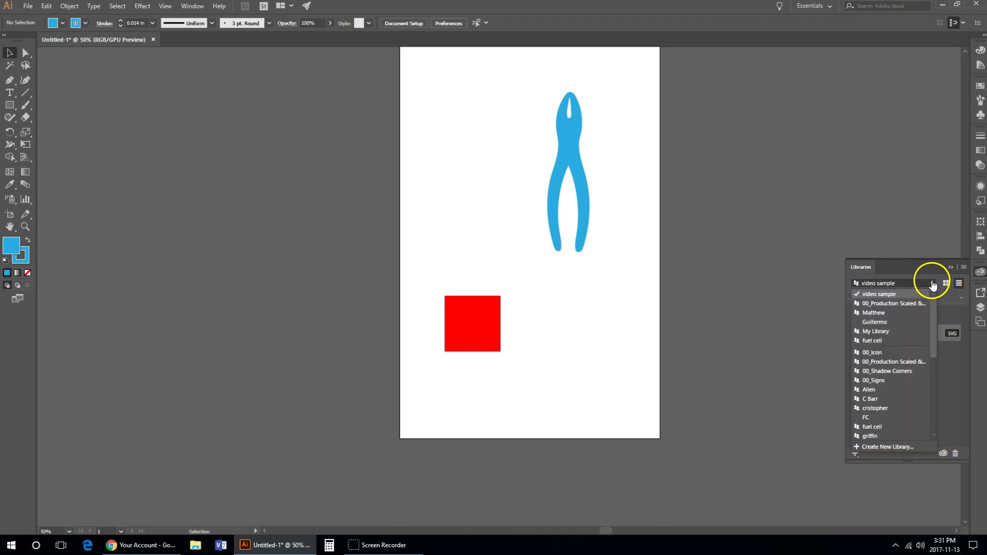
pyautogui.click(905, 304)
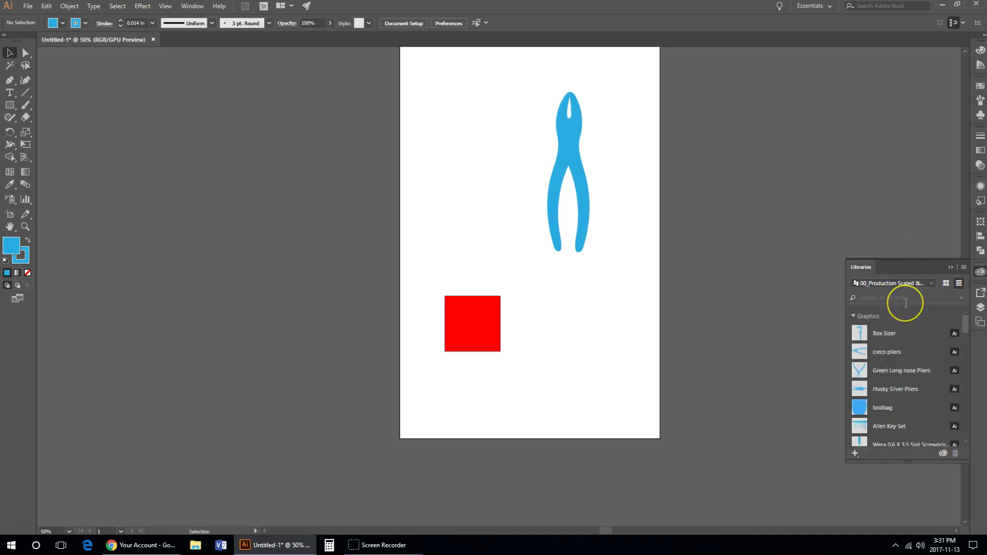
pyautogui.moveTo(567, 137); pyautogui.dragTo(888, 353)
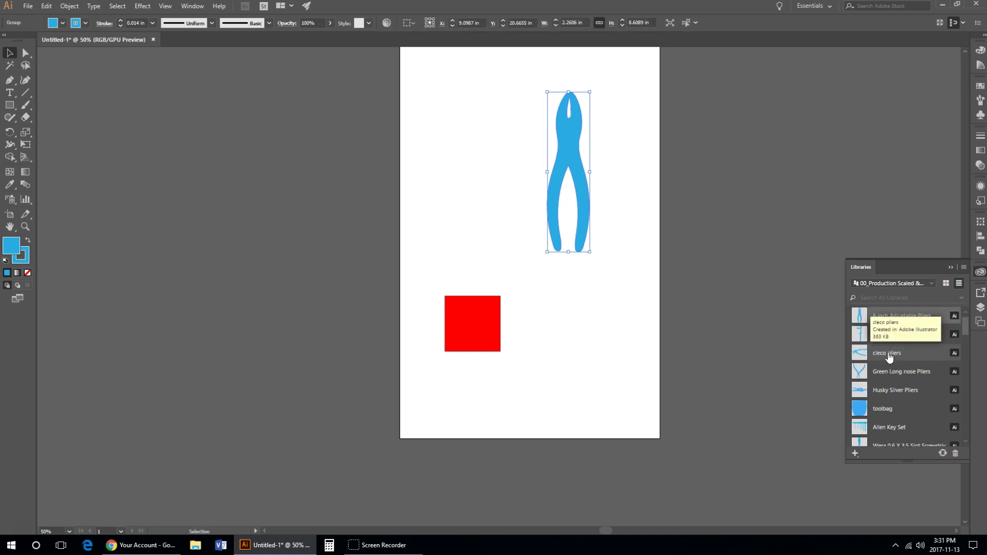
pyautogui.click(899, 320)
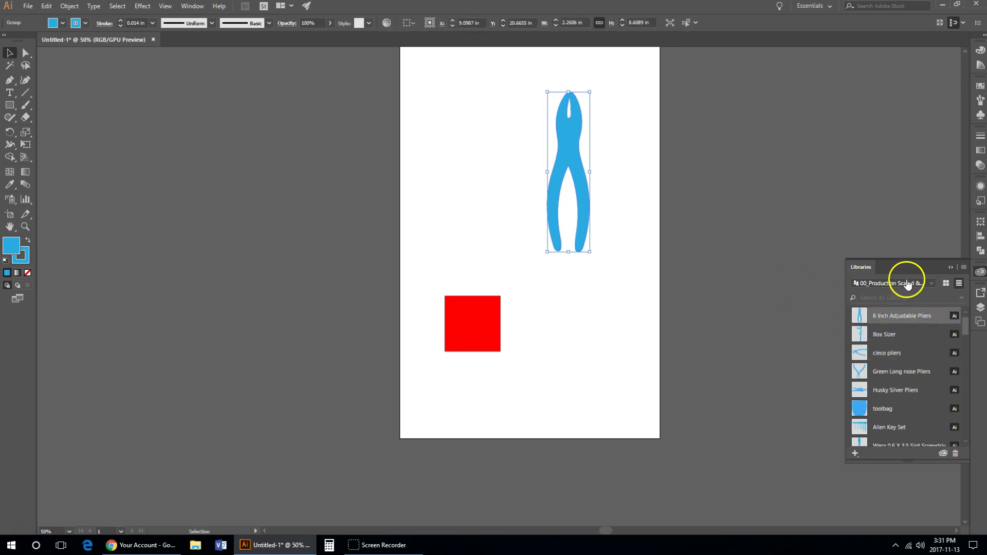
# Step: Delete the original 6 Inch Adjustable Pliers graphic from the "video sample" library and deselect the artwork
pyautogui.click(899, 283)
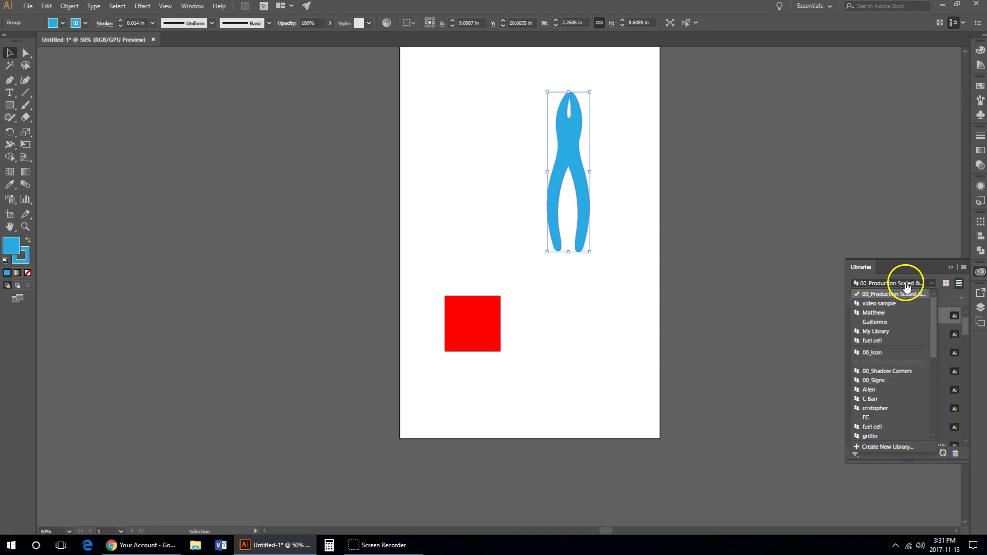
pyautogui.click(888, 304)
pyautogui.click(862, 336)
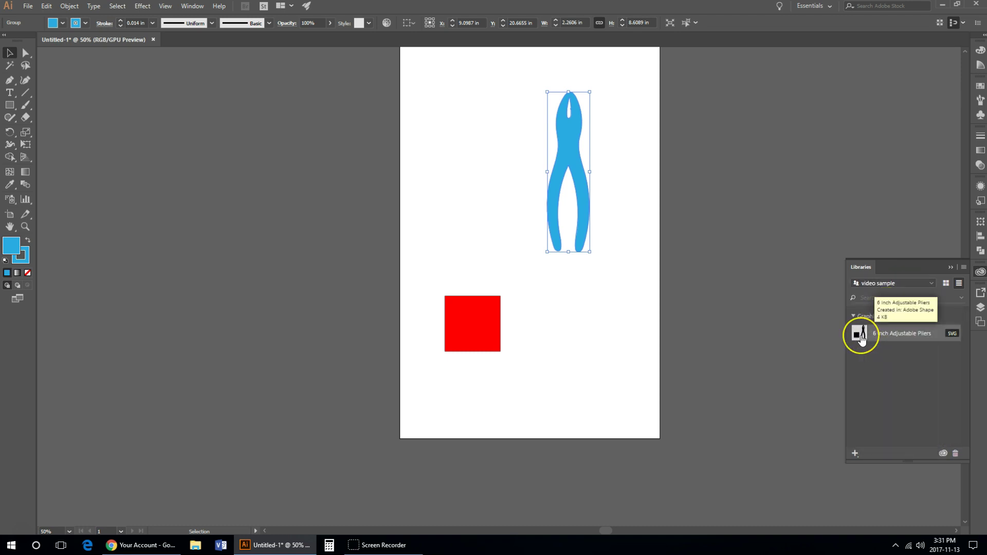
pyautogui.rightClick(861, 337)
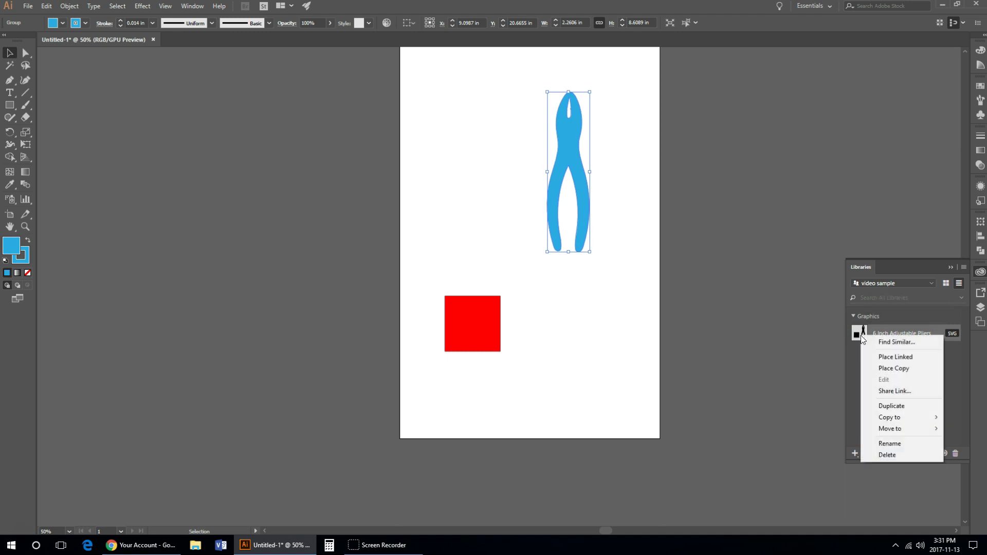
pyautogui.click(889, 455)
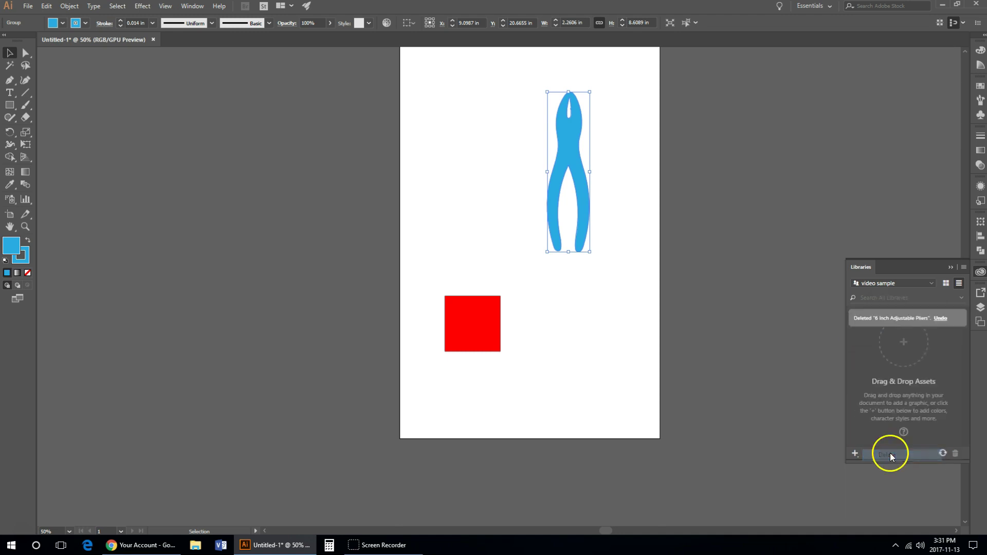
pyautogui.click(791, 385)
pyautogui.press('ctrl')
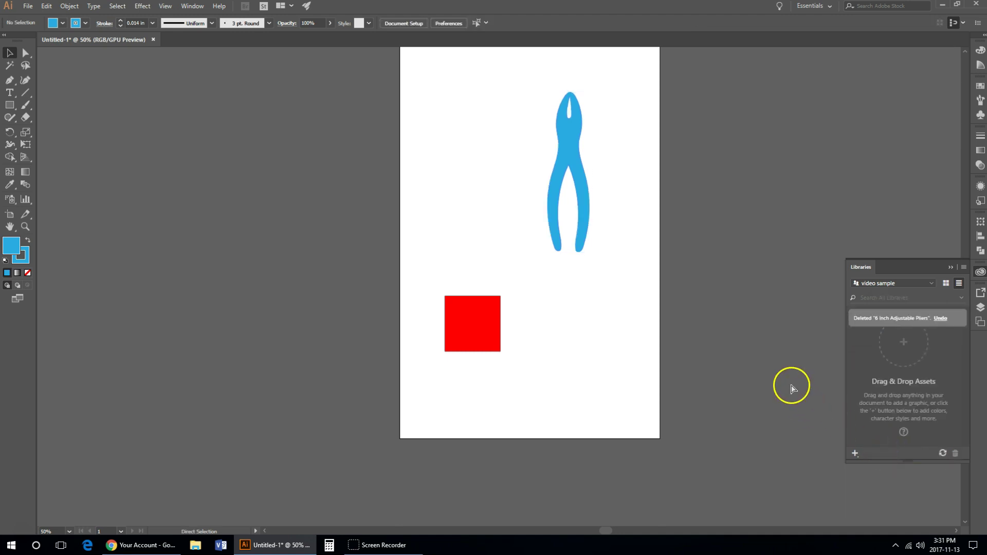